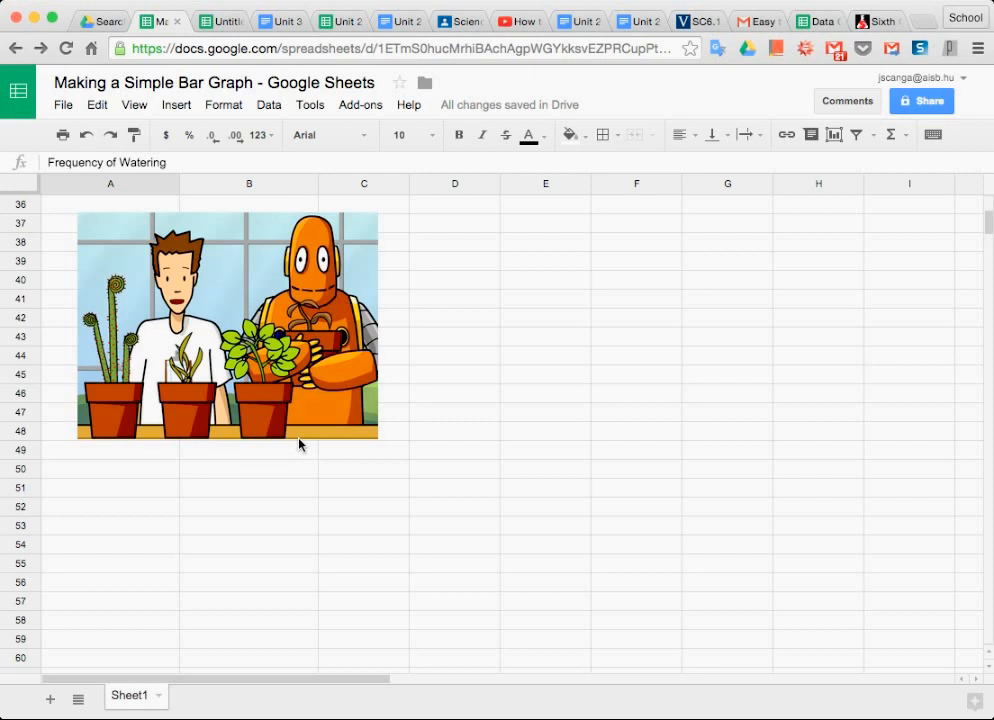
Paste the four watering frequencies, Not at all, Every day, Three times a week and Once a Week, into A3:A6.
scroll(300, 442, "up", 5)
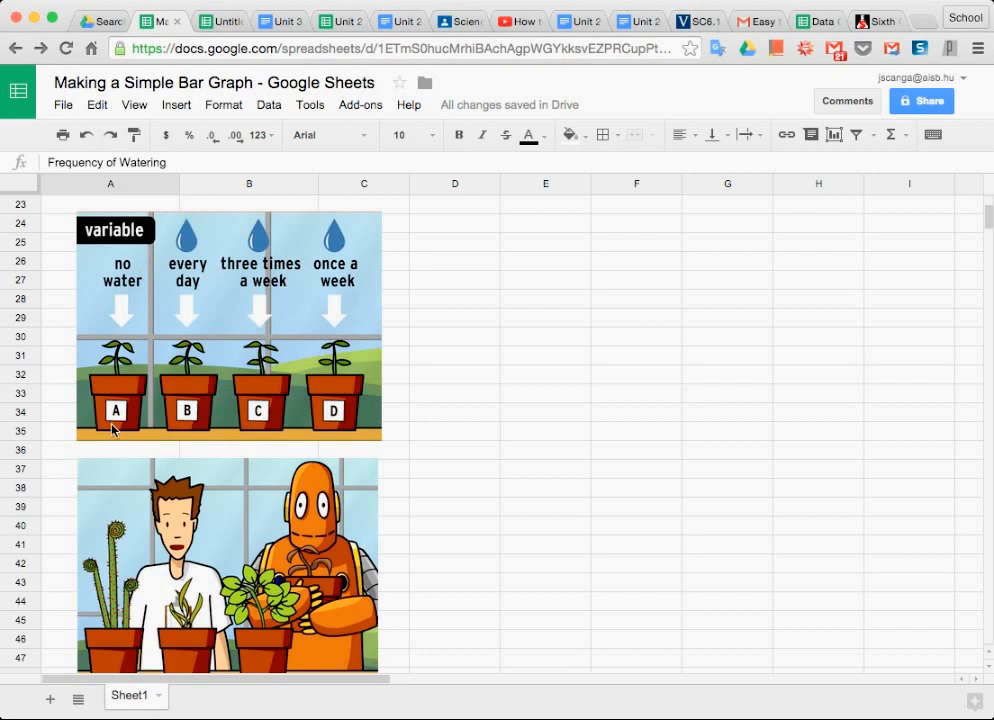
scroll(148, 391, "up", 5)
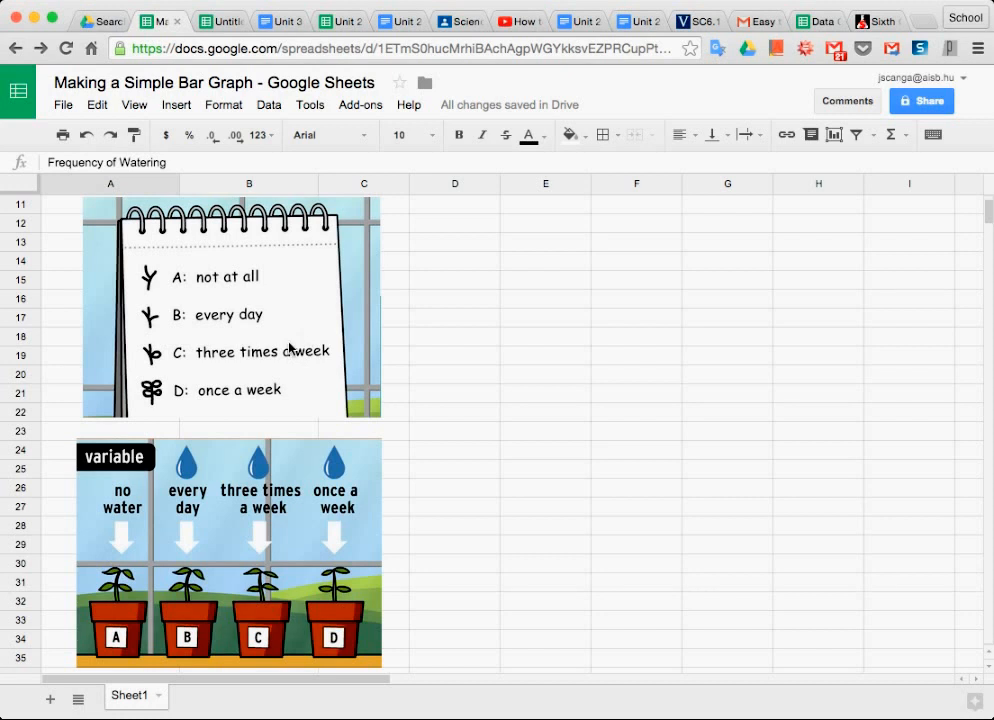
scroll(292, 372, "up", 5)
left_click(127, 244)
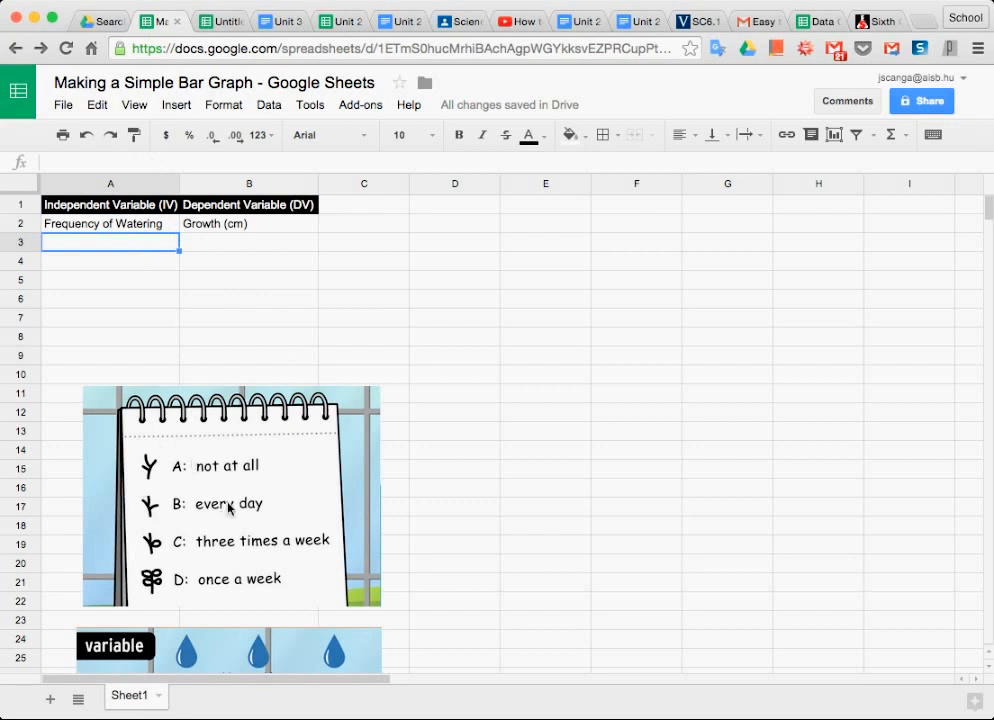
right_click(89, 244)
left_click(145, 310)
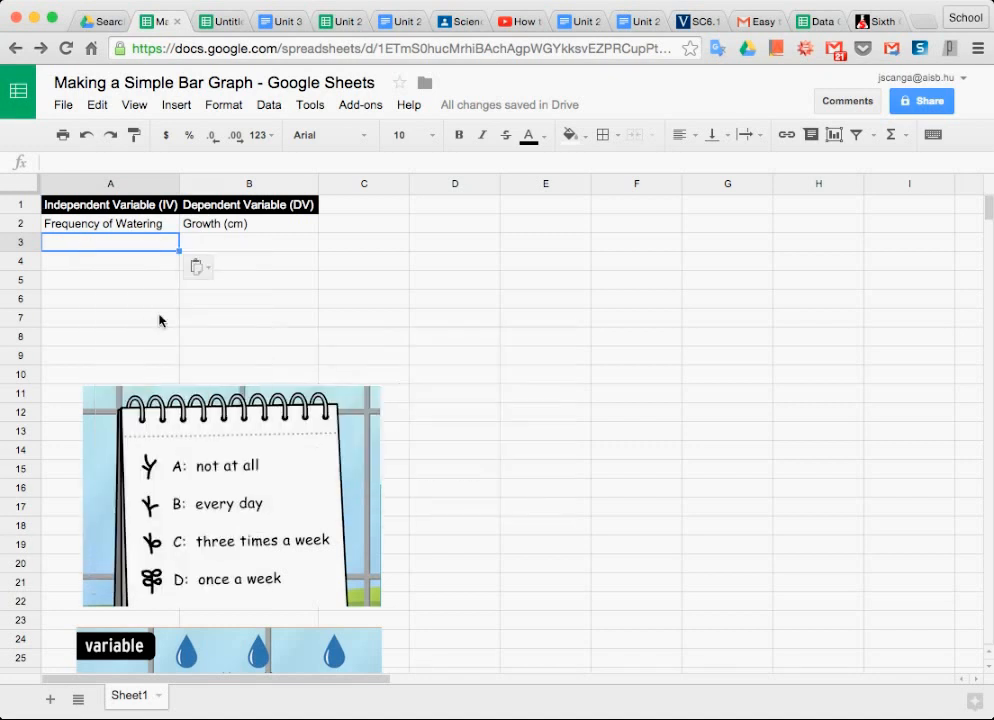
left_click(198, 267)
left_click(215, 295)
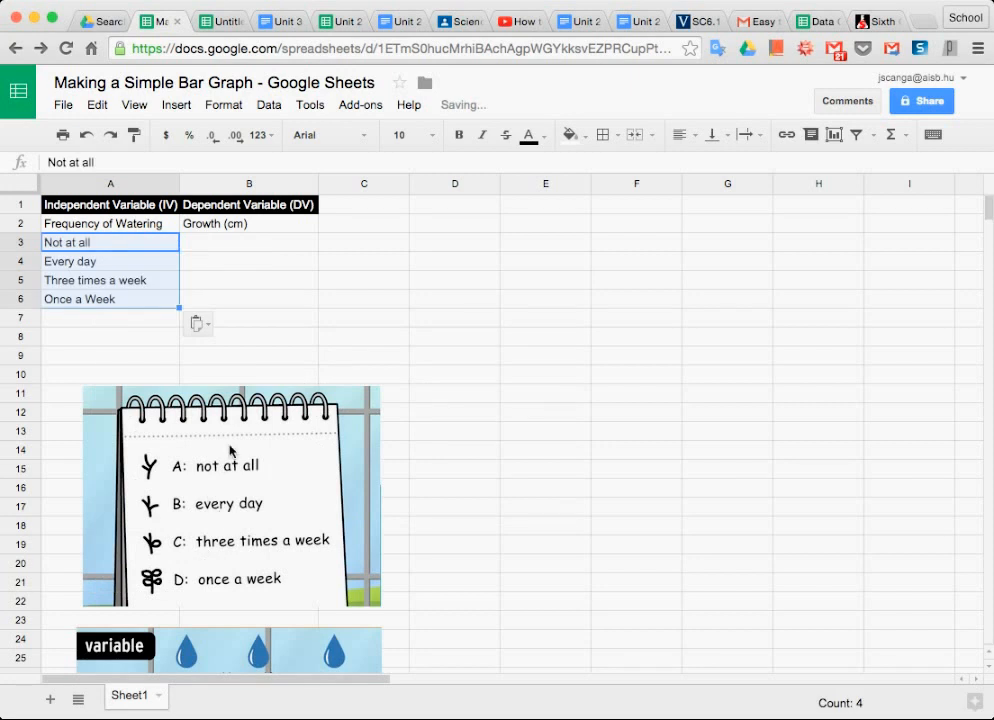
Enter the growth values 3.3, 4.1, 6.0 and 8.3 in cells B3 to B6 beside the watering frequencies.
left_click(240, 247)
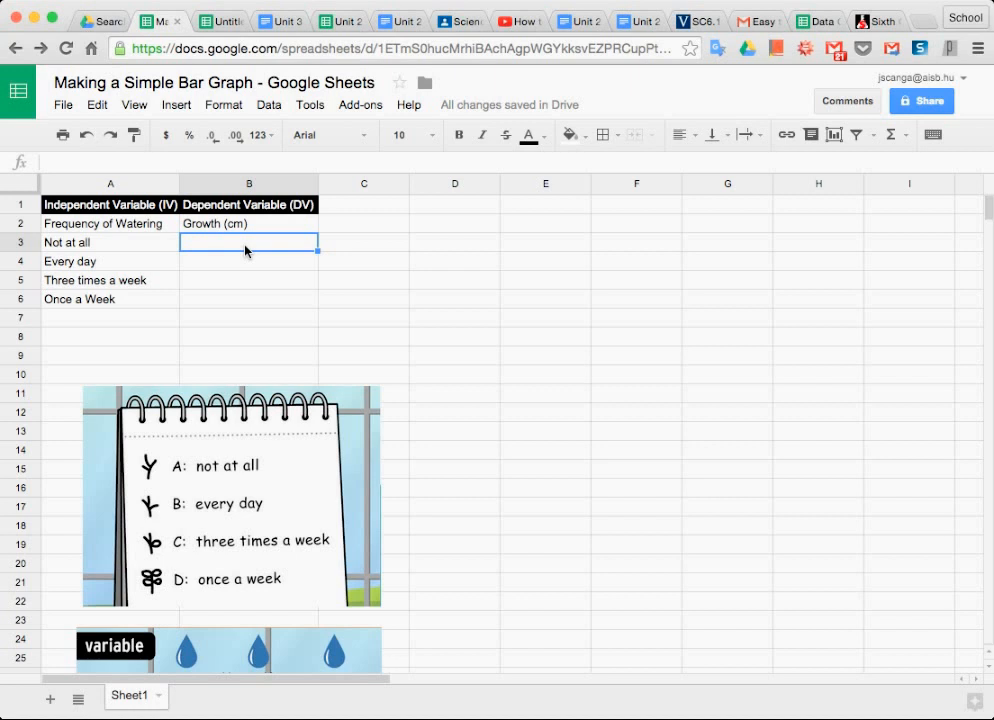
type("3.3")
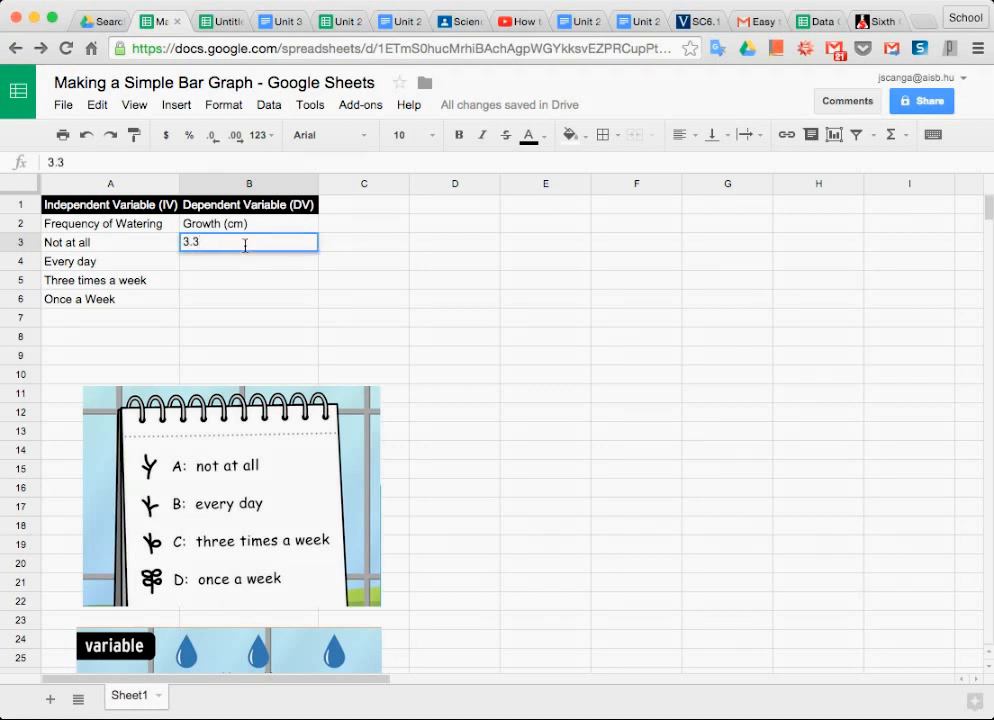
key("Return")
type("4.")
key("Return")
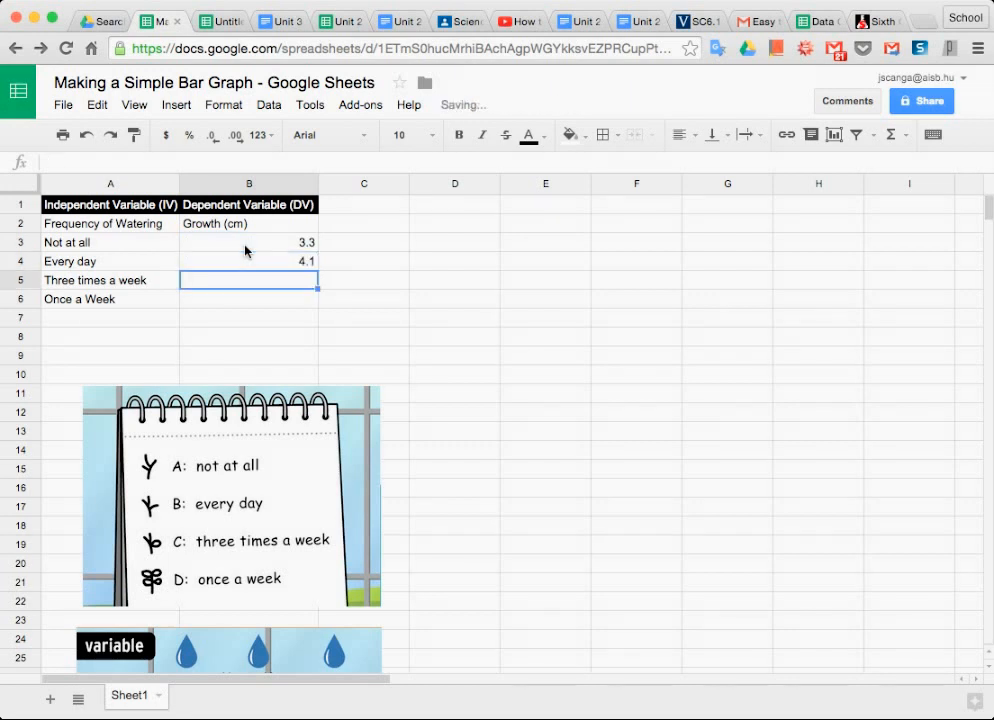
type("6")
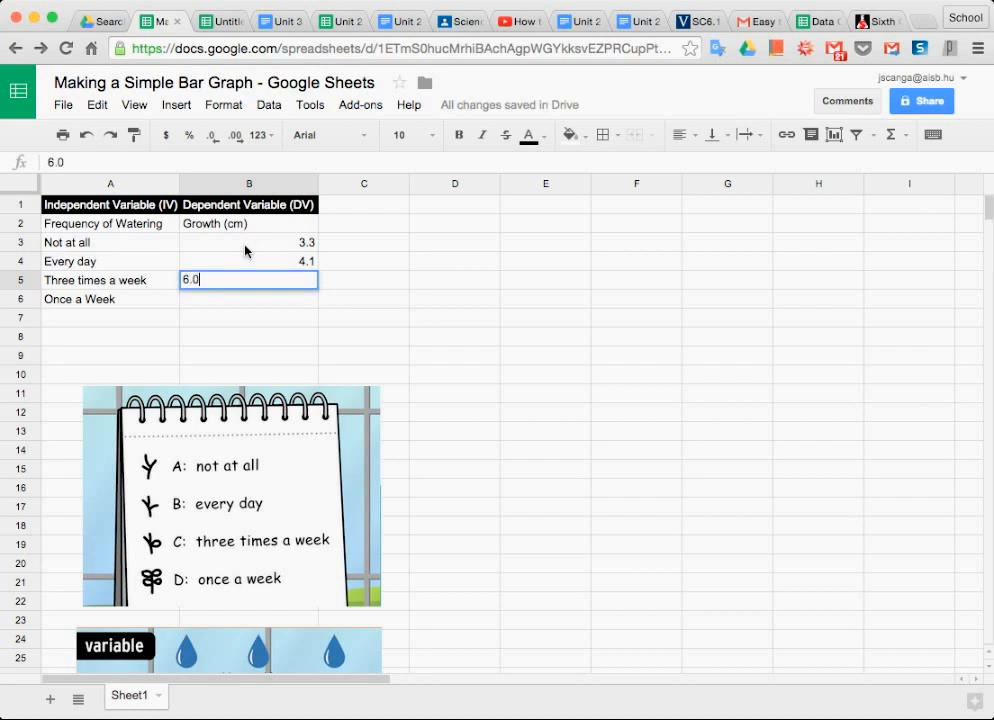
key("Return")
type("8.")
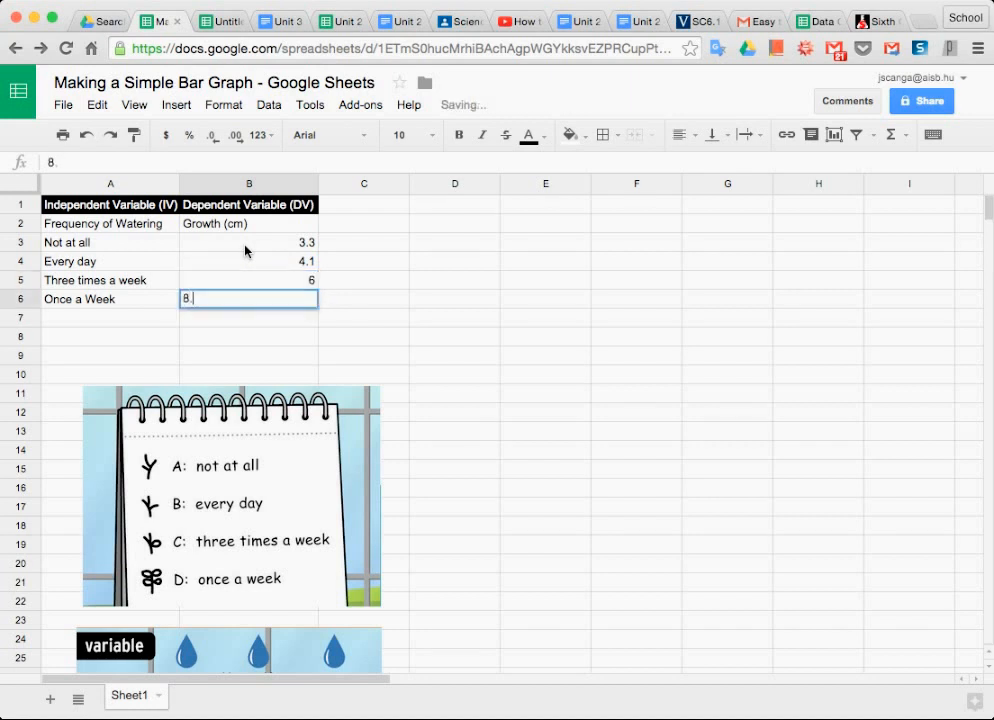
type("3")
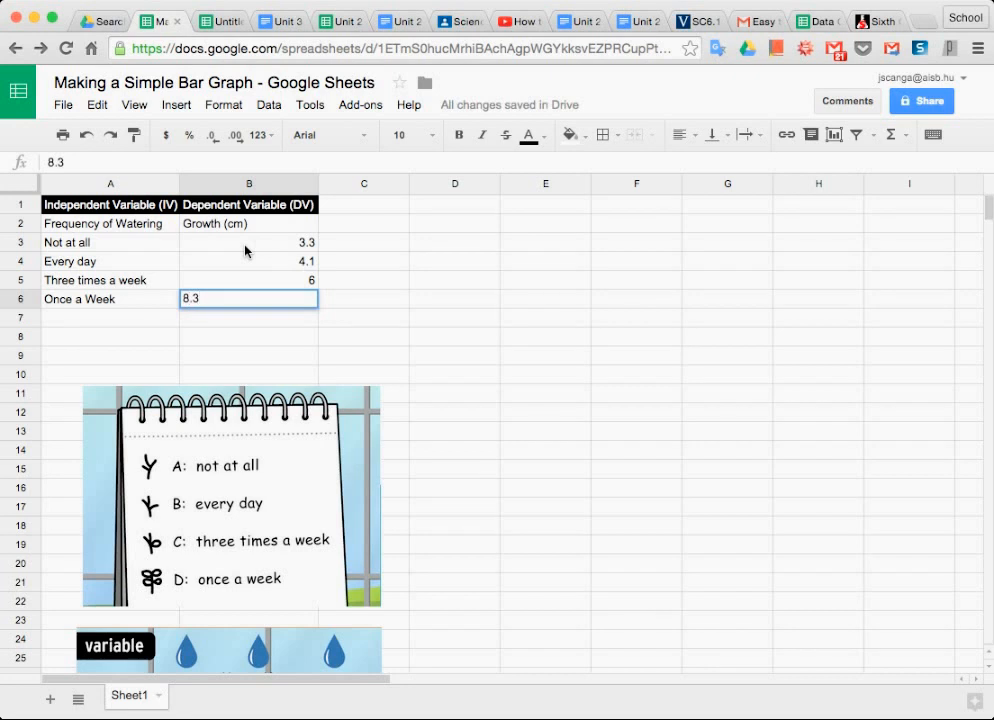
key("Return")
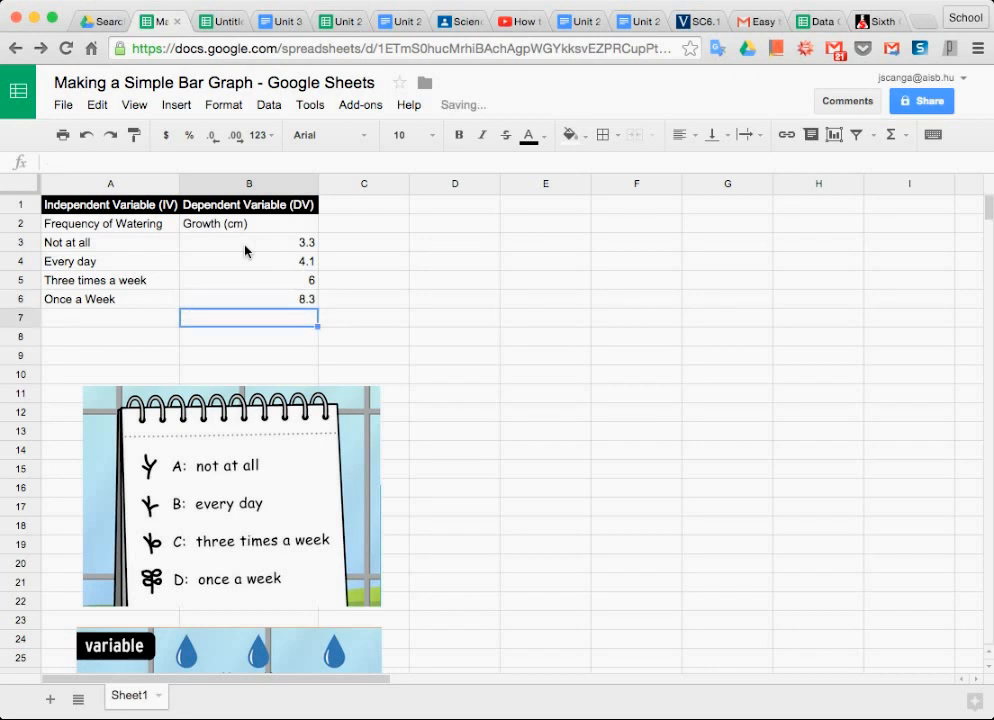
Review the growth values in B3:B6, the frequency column A2:A6 and the growth column B2:B6 by highlighting each range.
left_click_drag(257, 242, 277, 304)
left_click(277, 304)
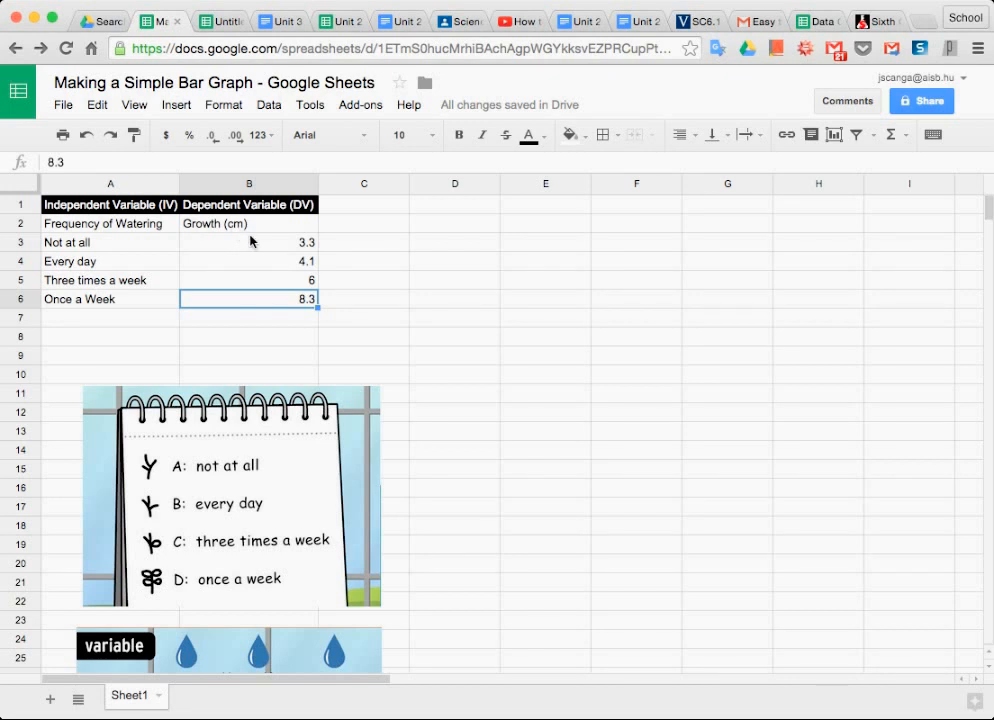
left_click_drag(262, 242, 288, 306)
left_click(288, 302)
left_click_drag(288, 248, 290, 299)
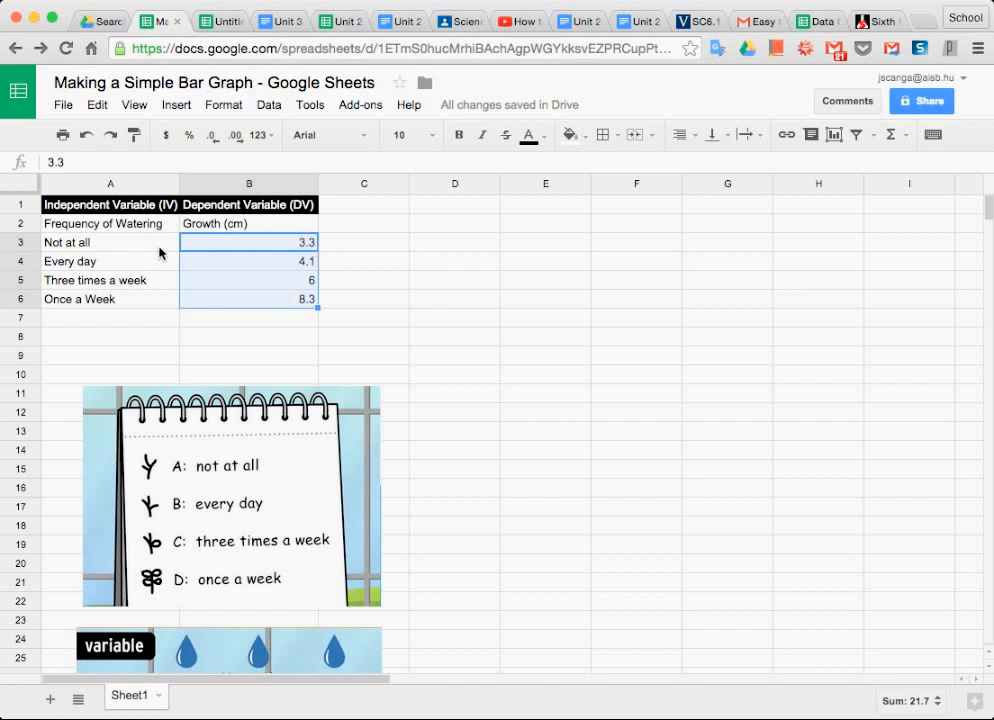
left_click(204, 242)
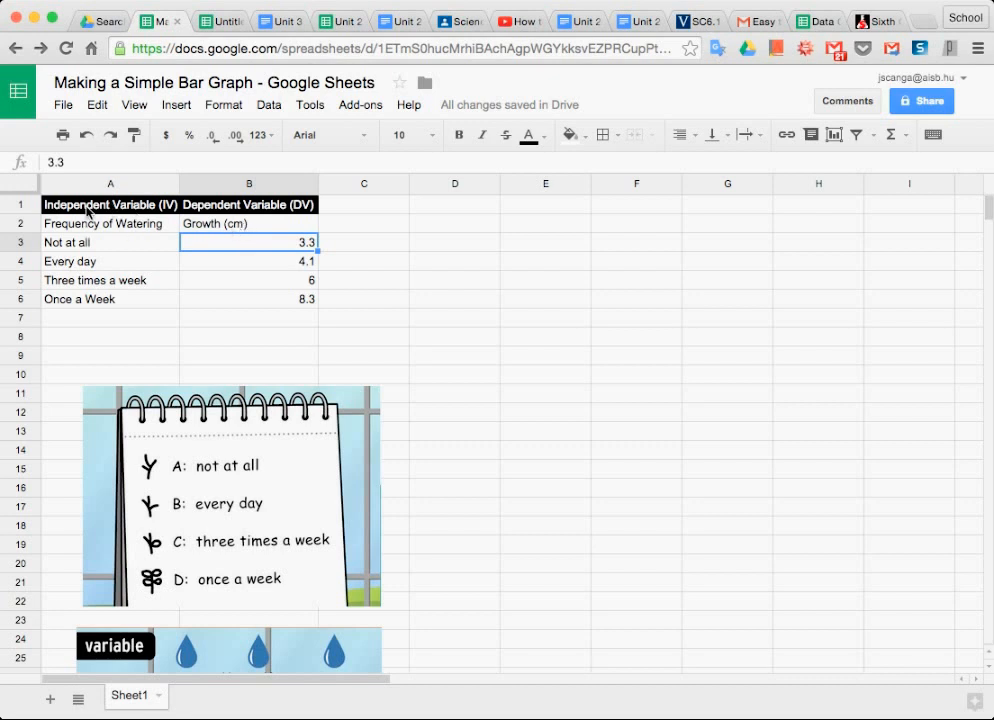
left_click_drag(84, 228, 82, 302)
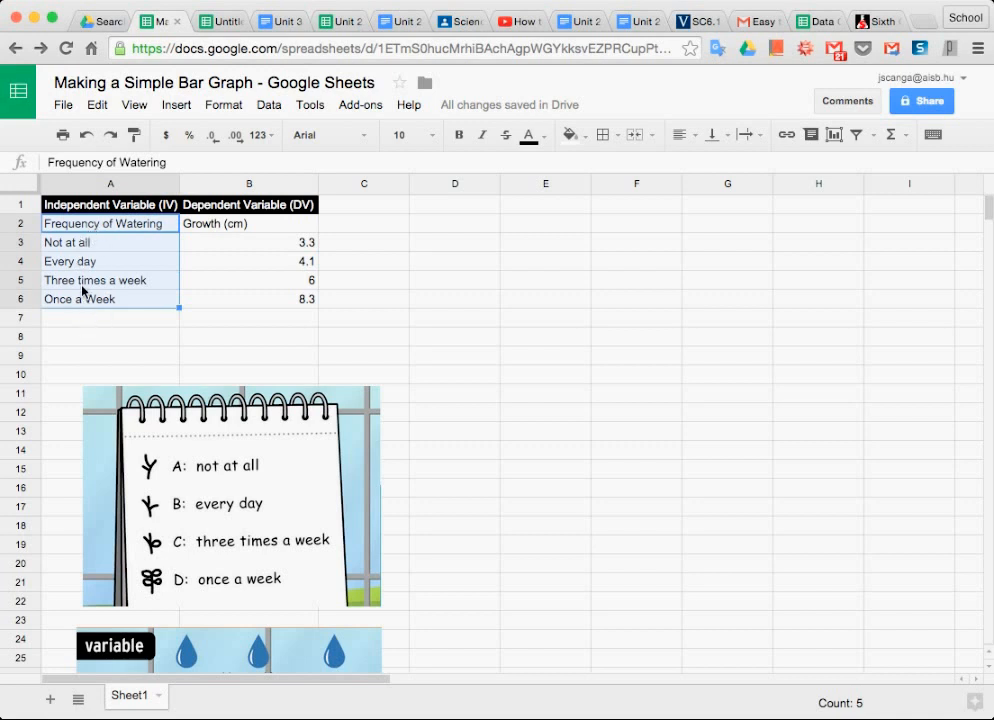
left_click_drag(204, 228, 206, 295)
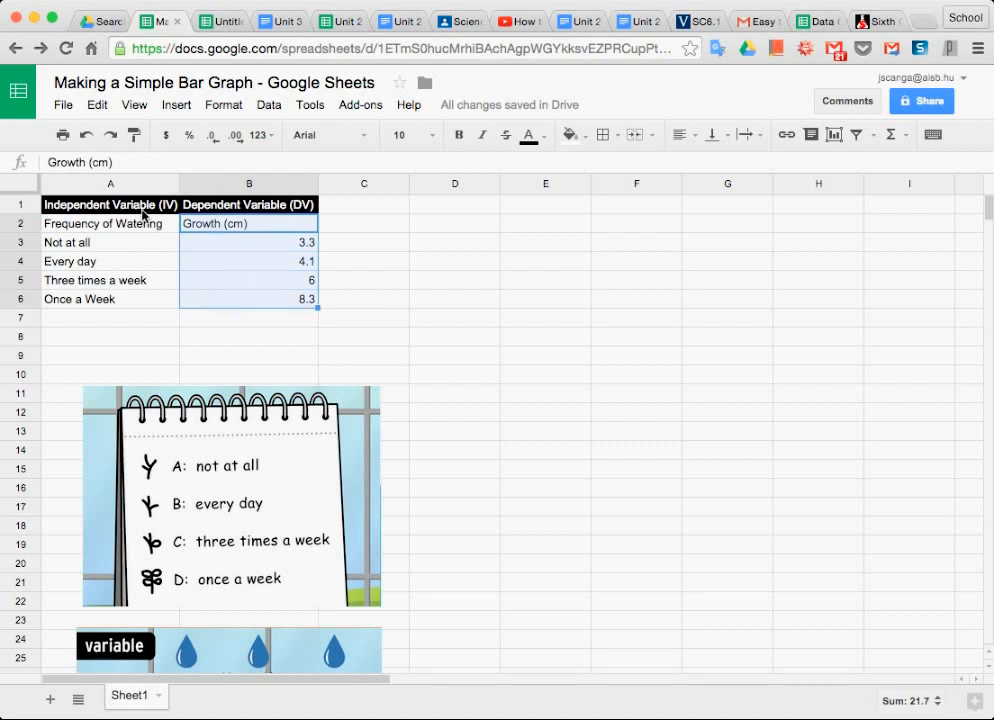
left_click(256, 307)
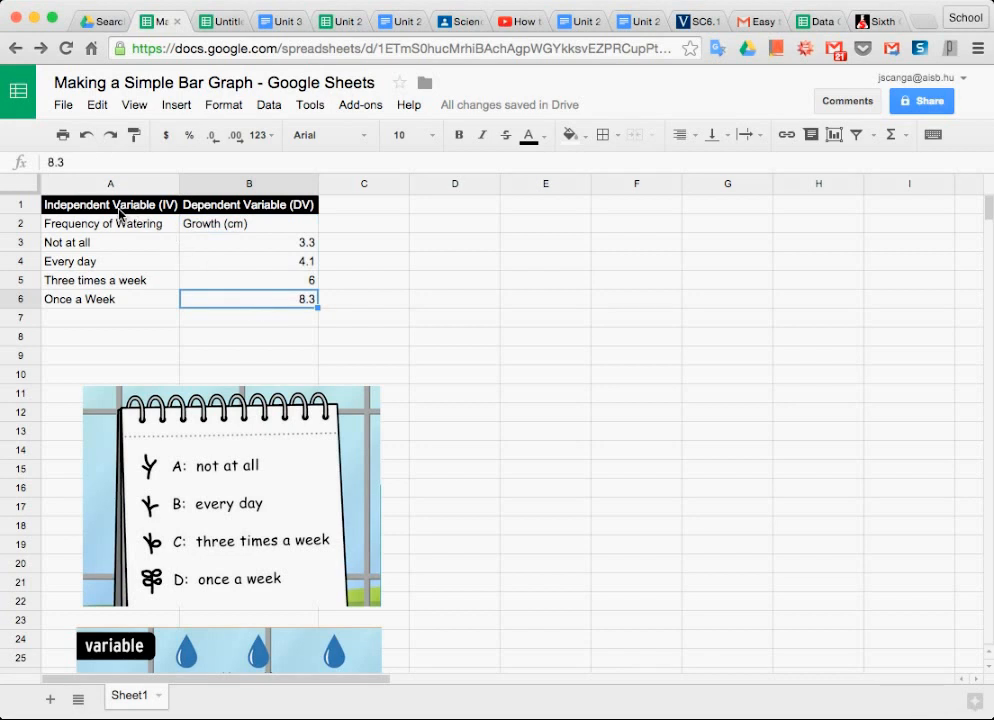
Start a new chart from the watering and growth data in A2:B7, including the column labels in row 2.
left_click_drag(95, 224, 226, 304)
scroll(225, 304, "down", 3)
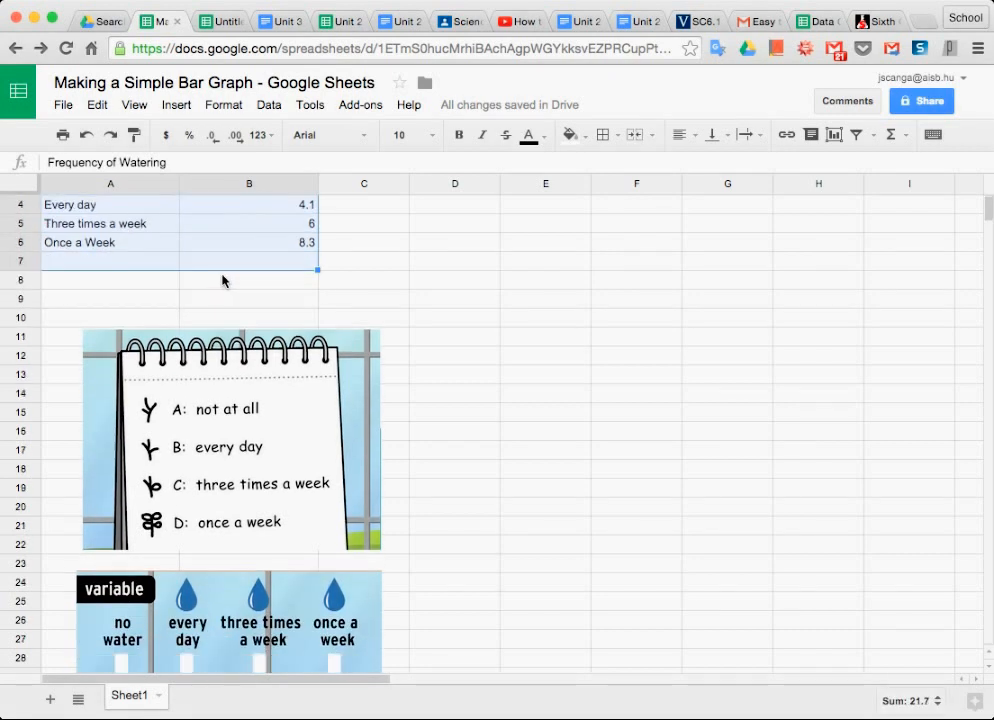
scroll(223, 282, "up", 3)
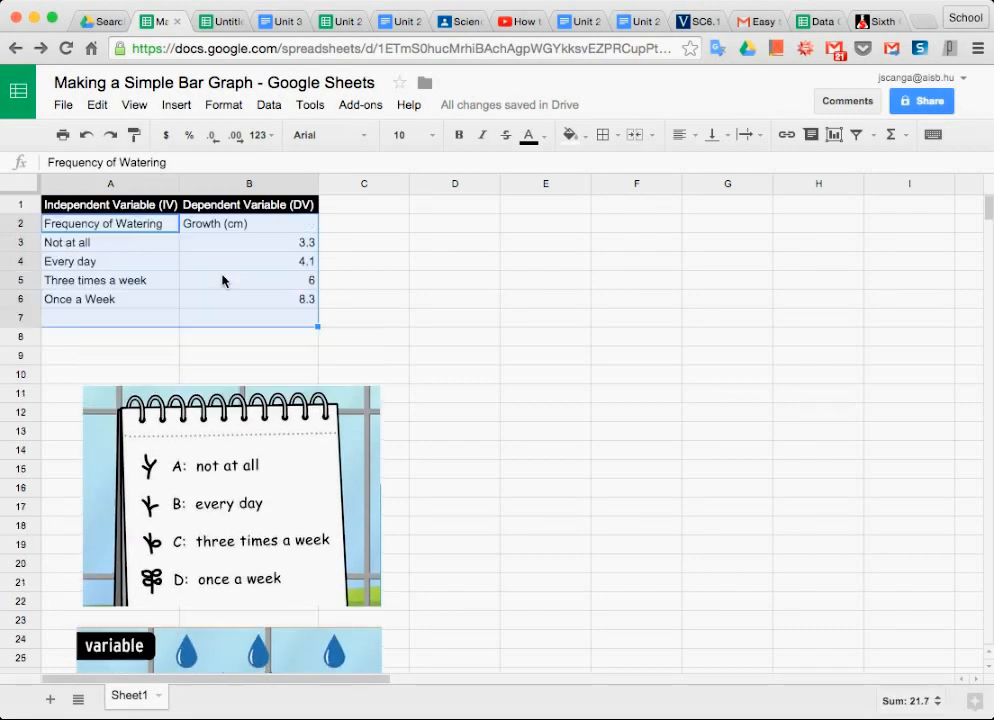
left_click(834, 140)
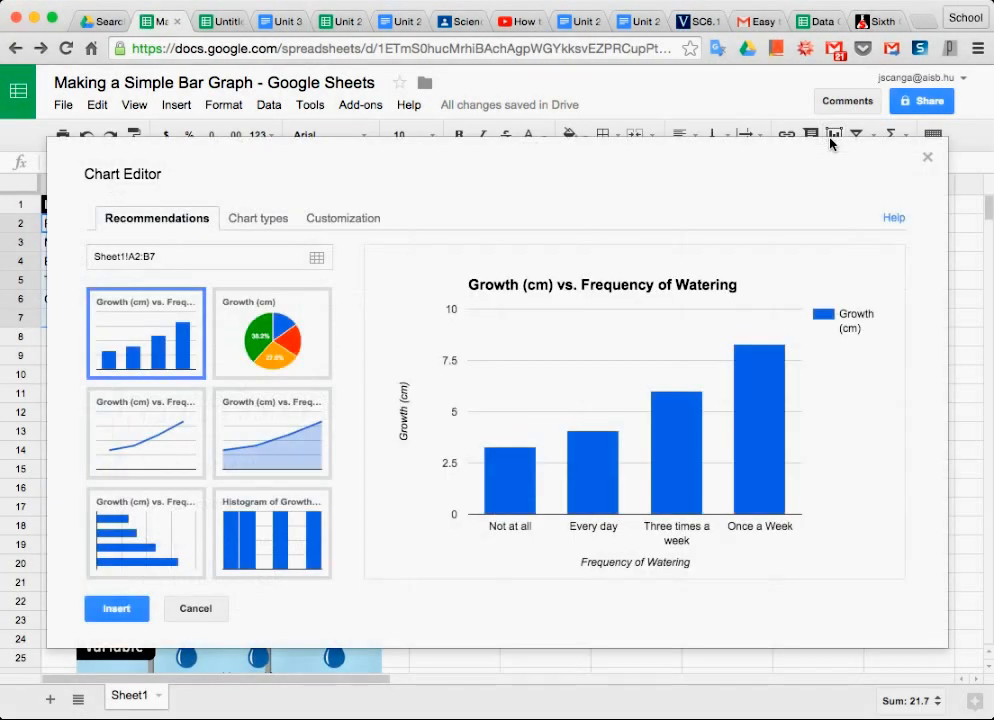
Preview the recommended histogram, horizontal bar, line, area and pie charts for the growth data.
left_click(314, 518)
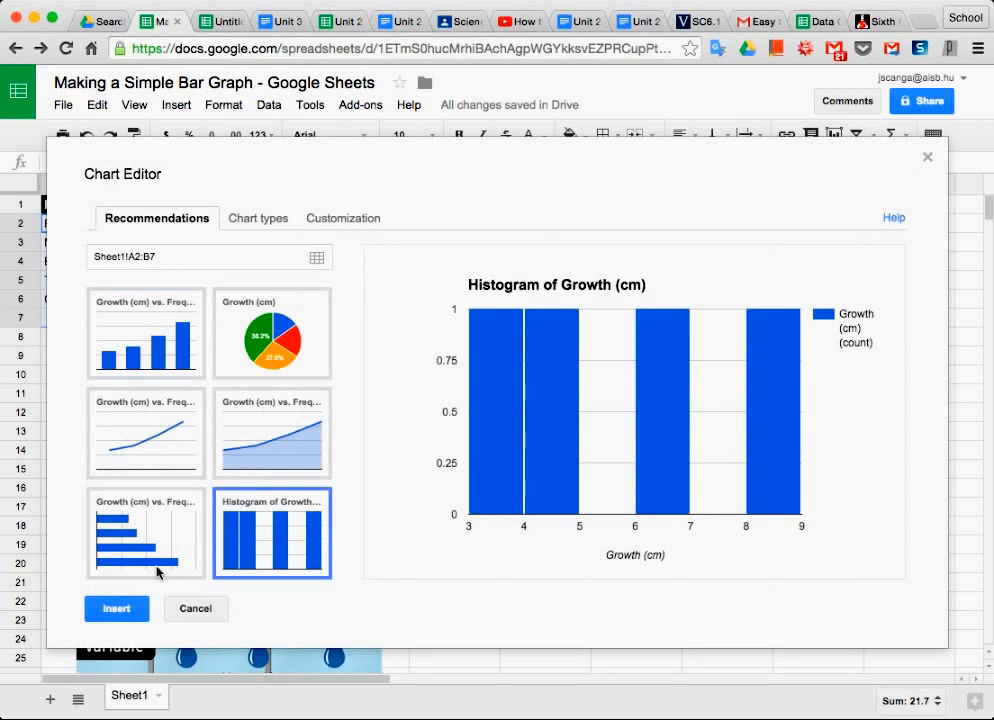
left_click(125, 560)
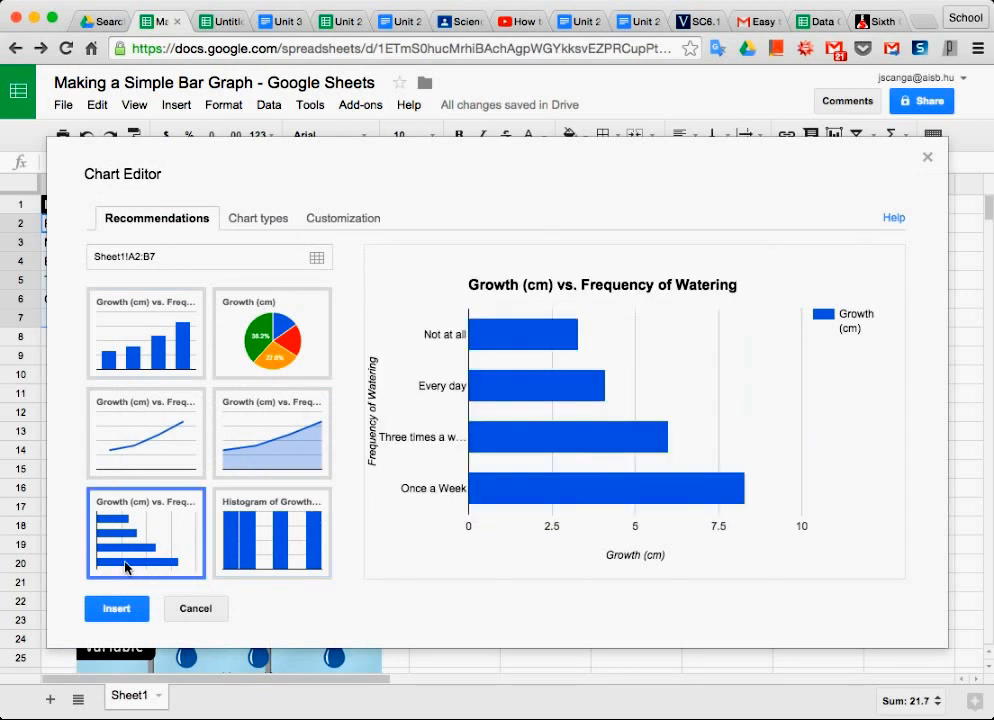
left_click(136, 453)
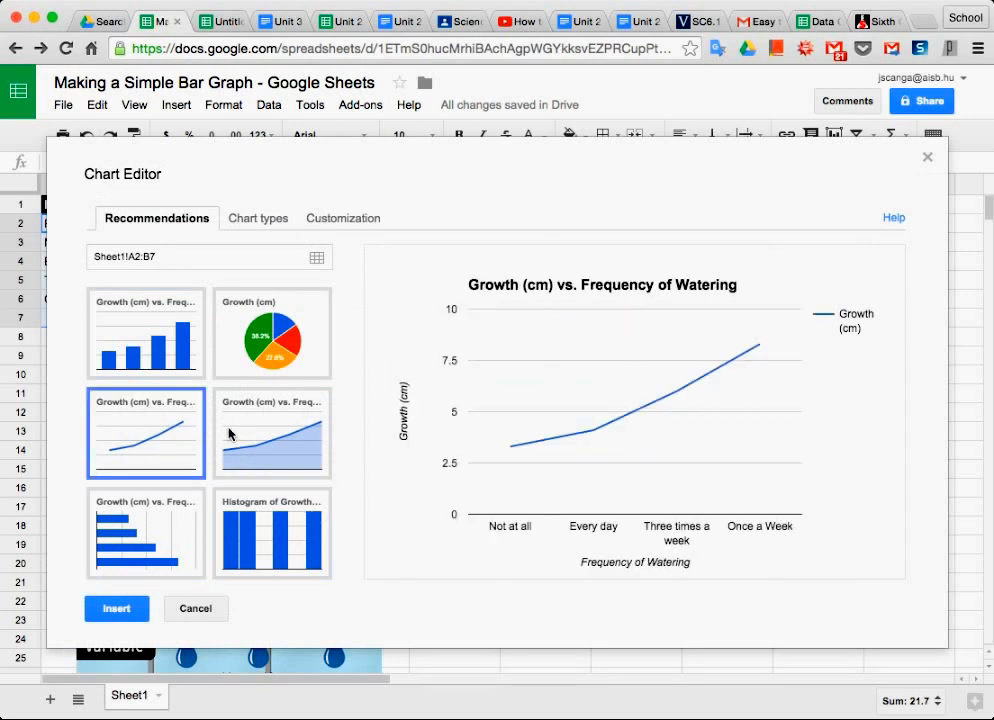
left_click(257, 438)
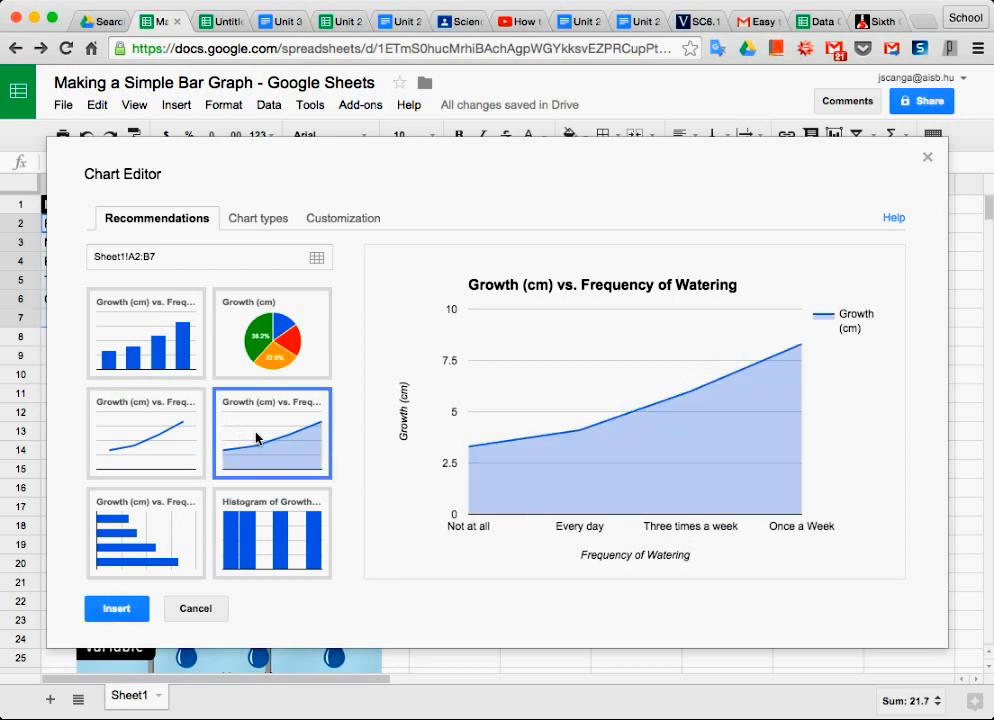
left_click(287, 366)
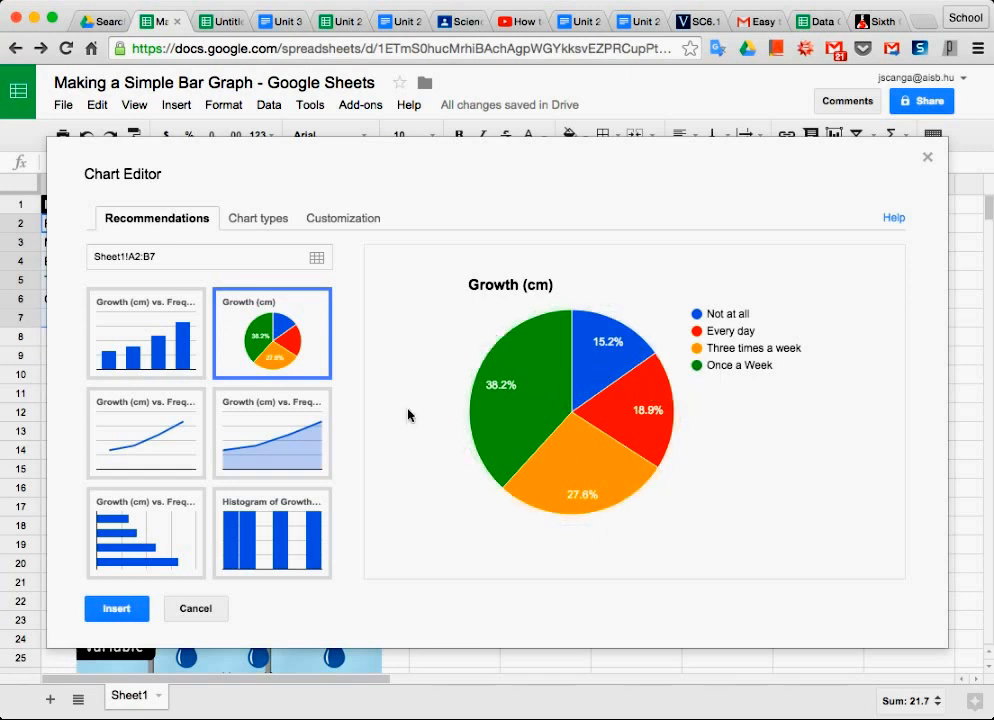
Insert the recommended vertical column chart and move it beside the data table, clear of the table and pictures.
left_click(175, 350)
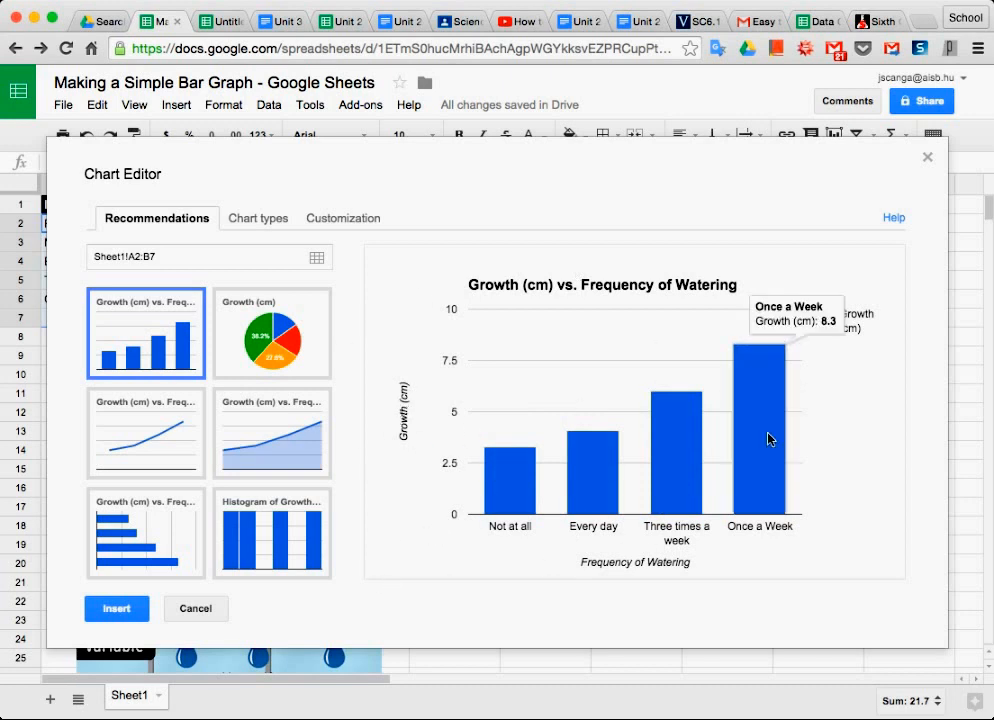
left_click(664, 471)
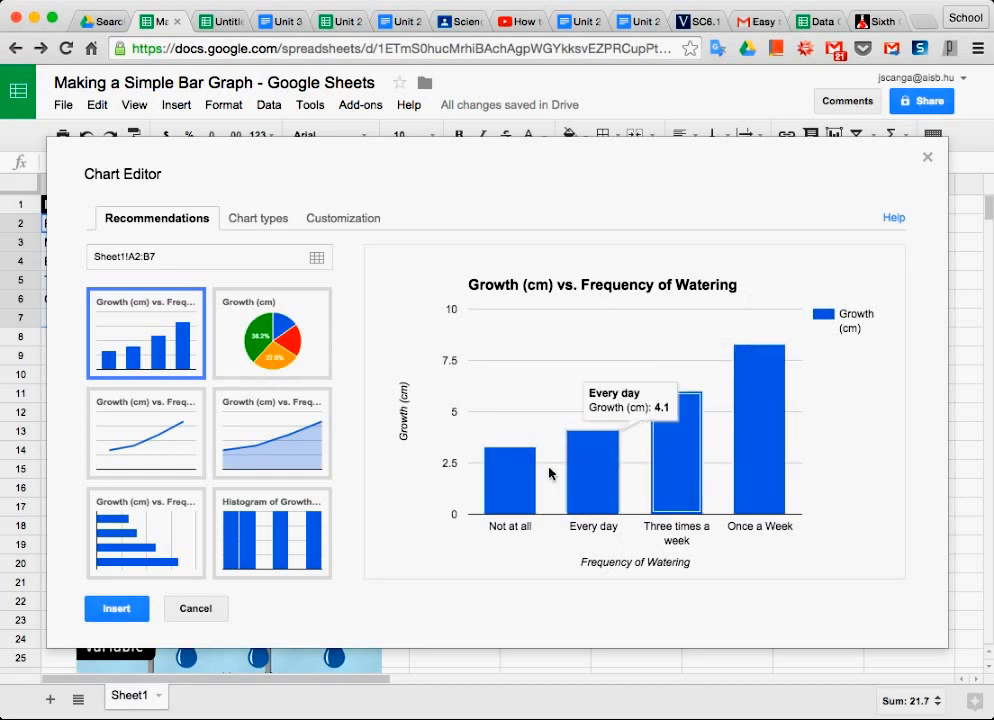
left_click(116, 610)
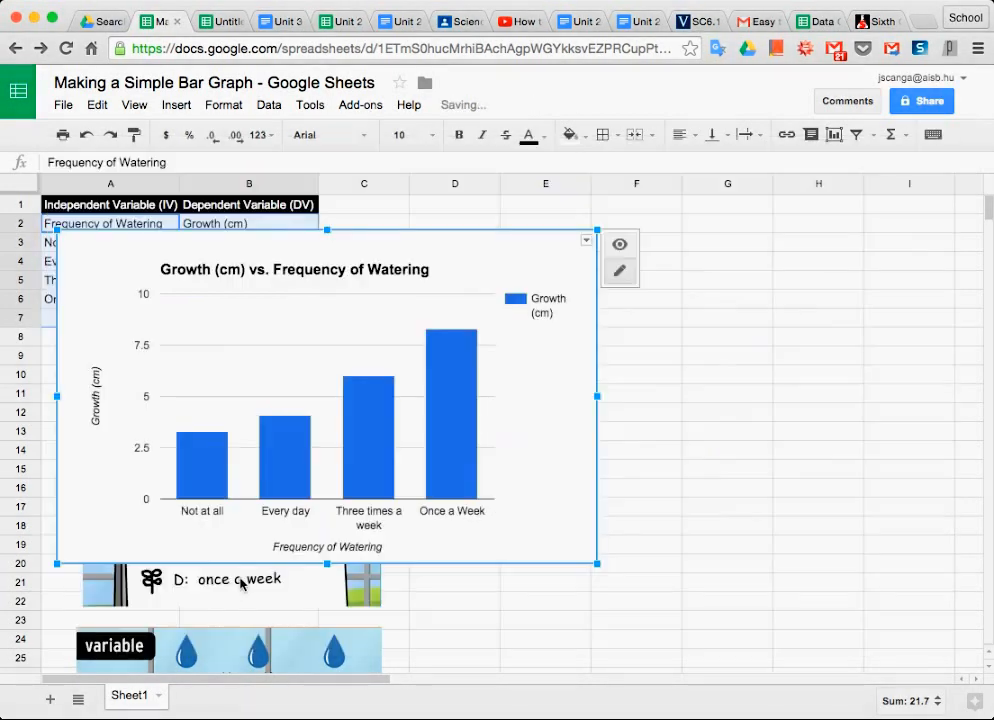
left_click_drag(371, 466, 689, 450)
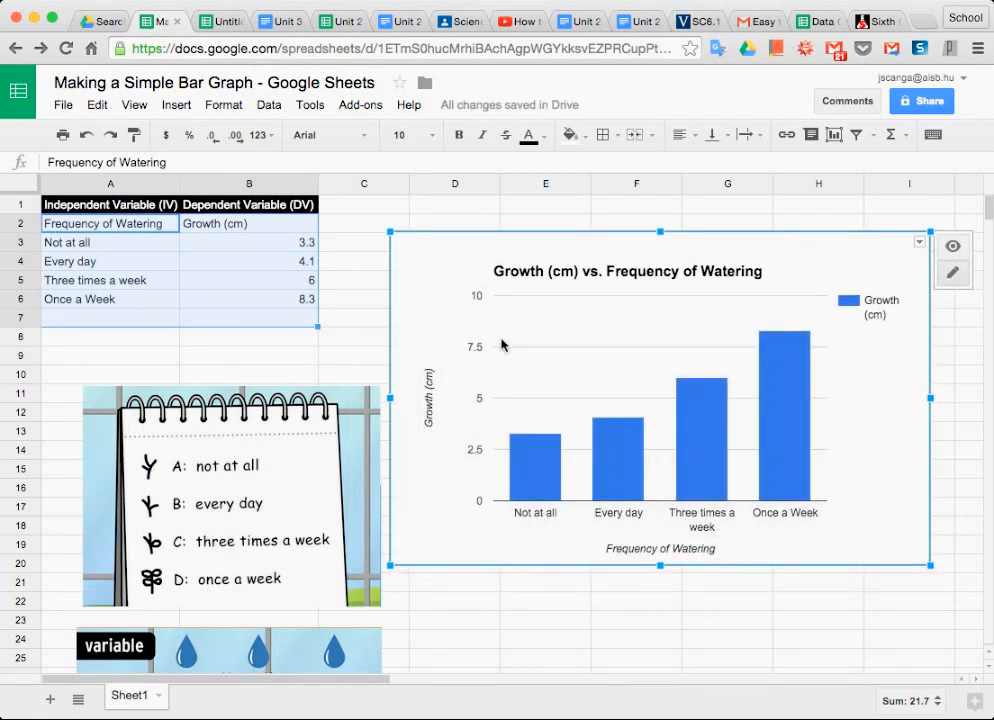
Shorten the chart title to "Growth vs. Frequency of Watering" by removing the unit (cm).
left_click(580, 272)
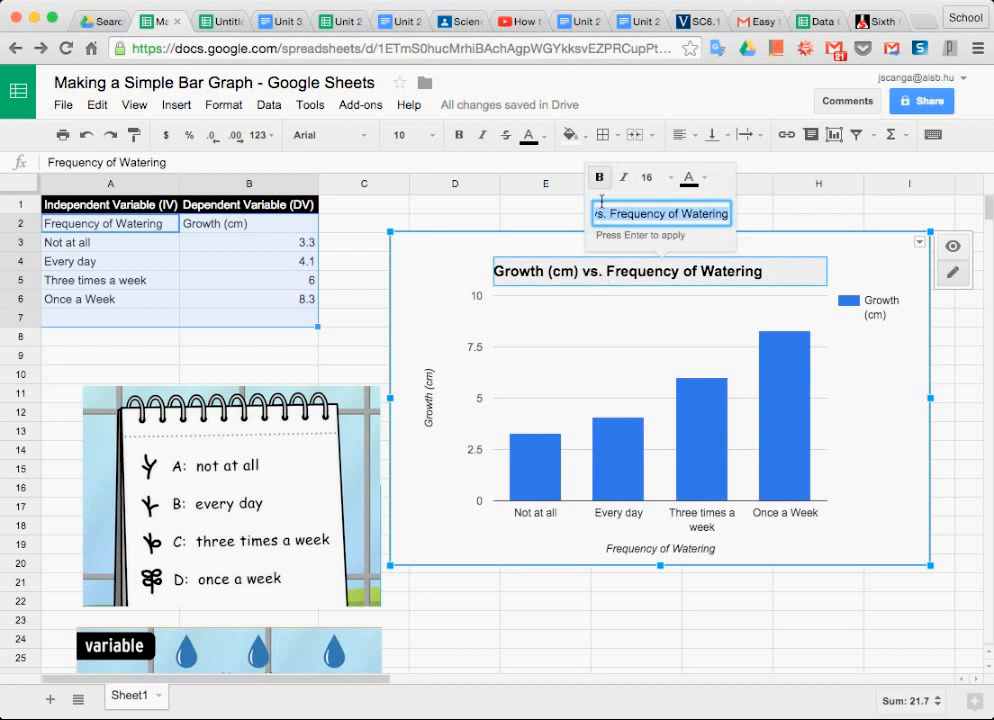
left_click(667, 214)
key("BackSpace")
key("BackSpace")
key("BackSpace")
key("BackSpace")
key("BackSpace")
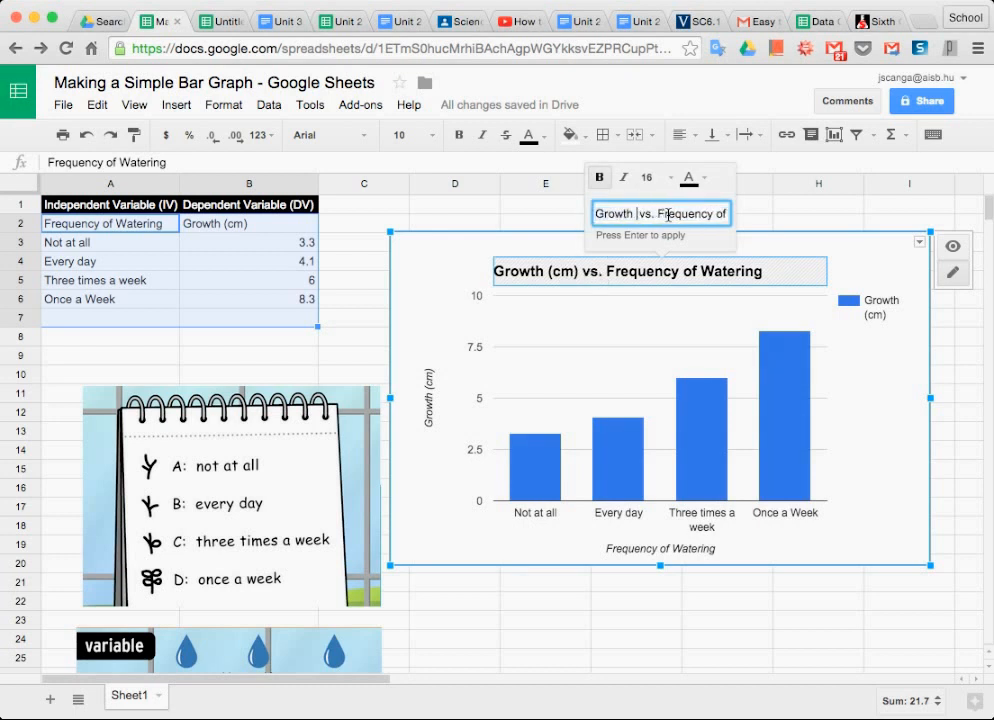
key("Return")
Remove the Growth (cm) legend from the chart by setting its position to None.
left_click(432, 395)
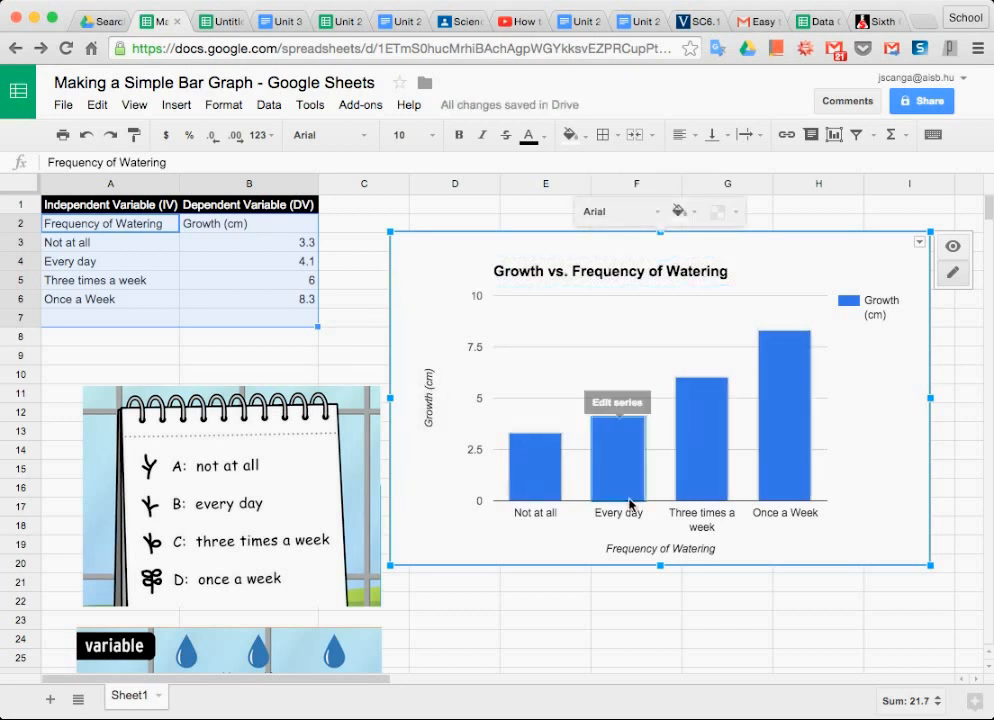
left_click(879, 316)
left_click(838, 270)
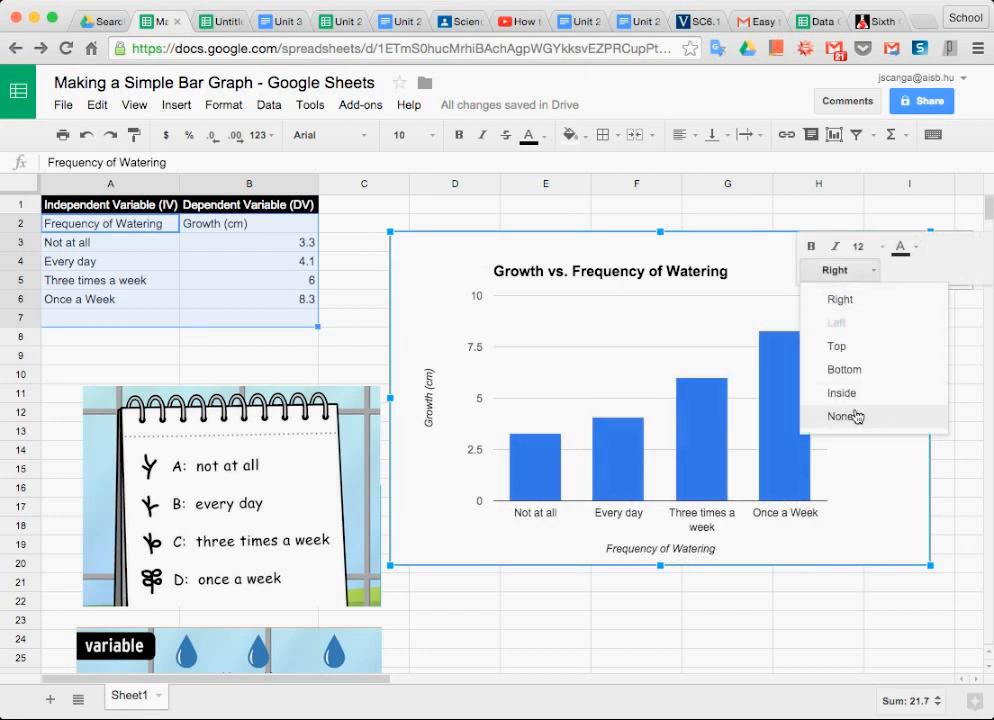
left_click(843, 415)
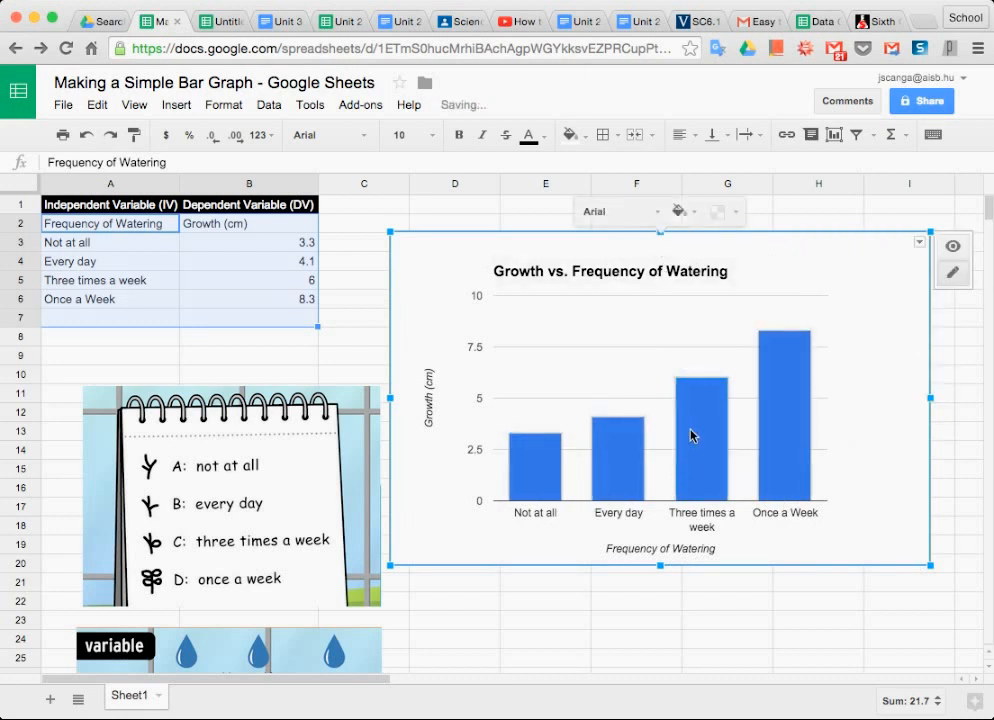
Change the fill colour of all the chart's bars to red.
left_click(726, 453)
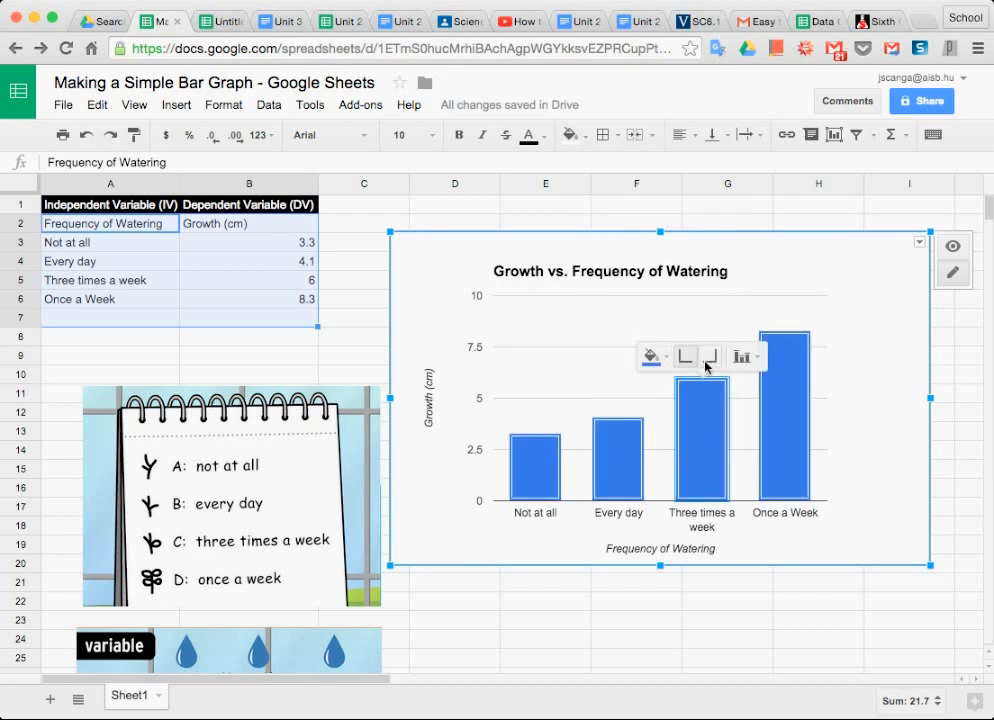
left_click(651, 356)
left_click(676, 431)
left_click(872, 413)
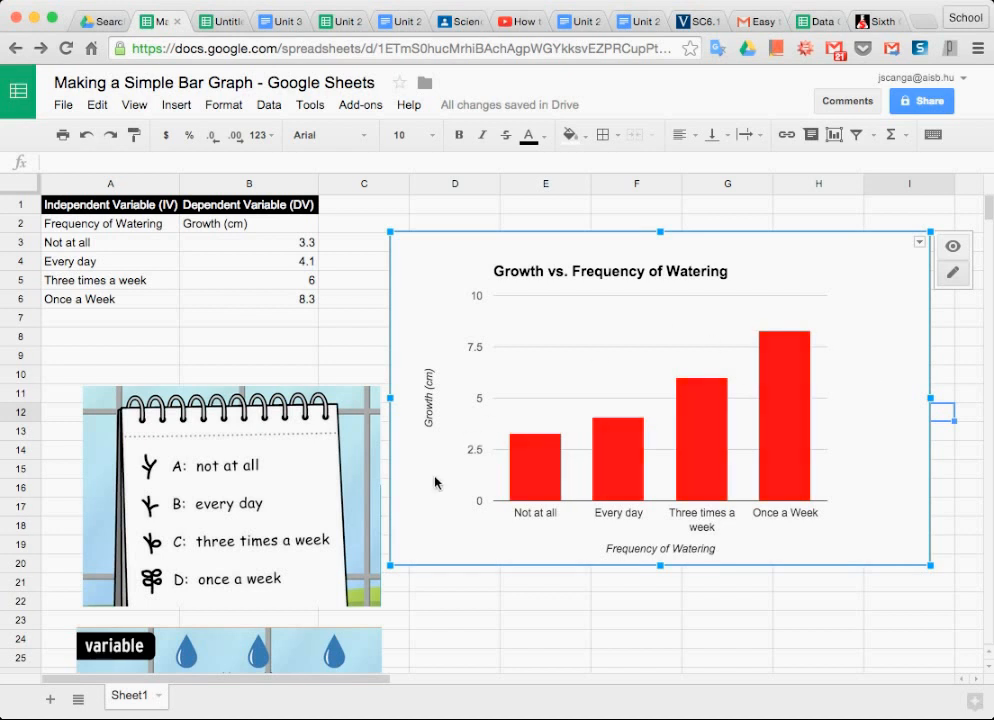
Review the chart's customization options in the advanced editor and apply the update with the settings as they are.
left_click(921, 243)
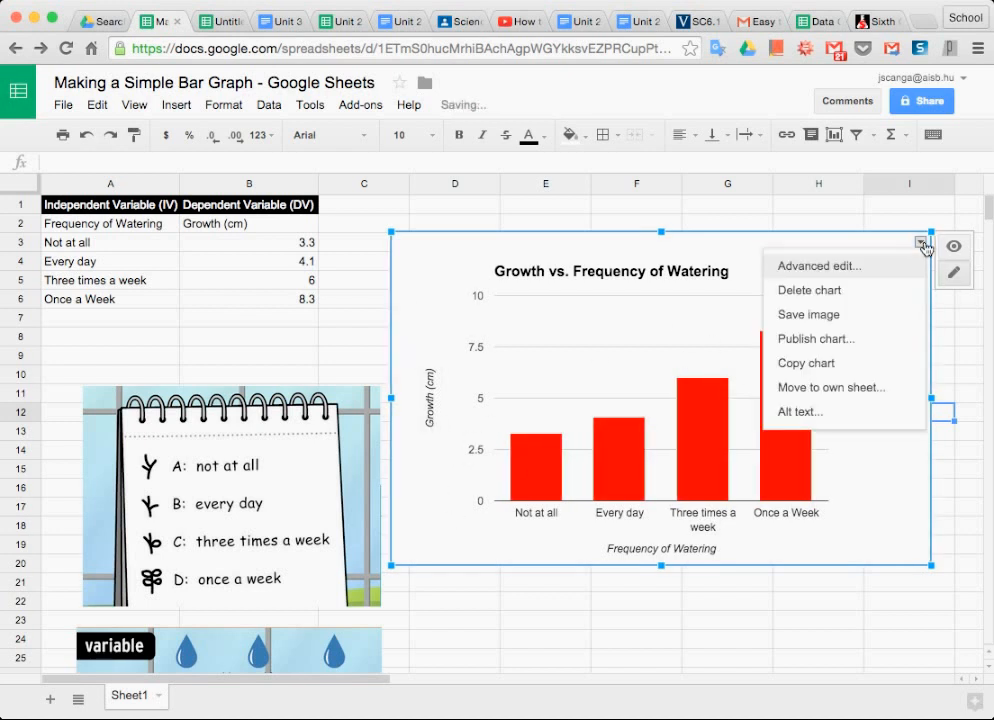
left_click(859, 272)
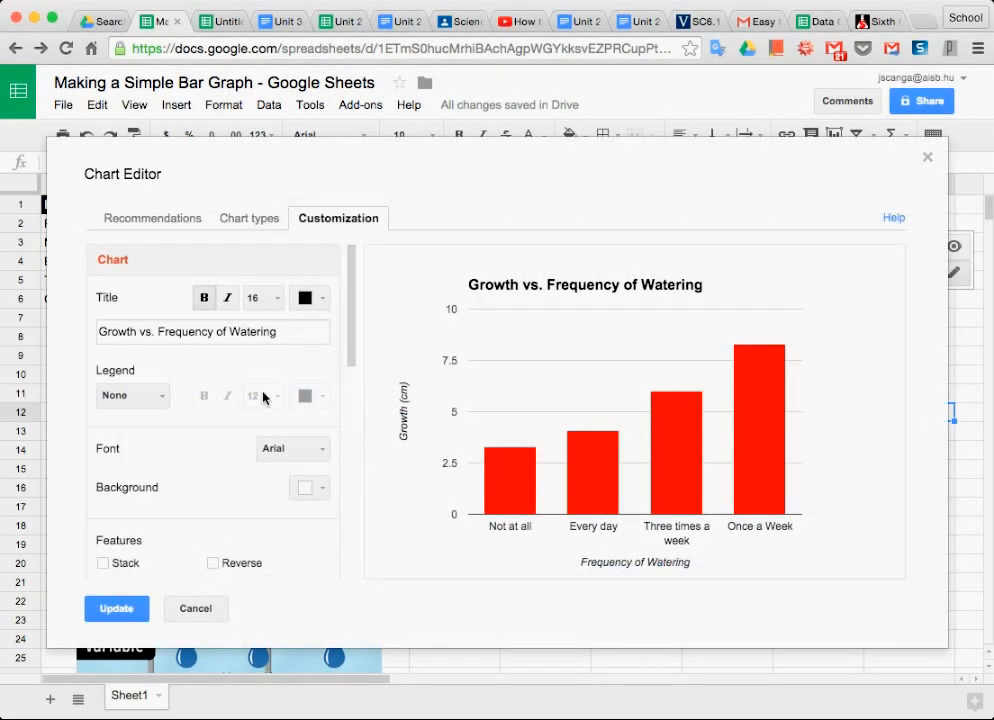
scroll(204, 388, "down", 4)
scroll(206, 392, "down", 3)
scroll(206, 395, "up", 7)
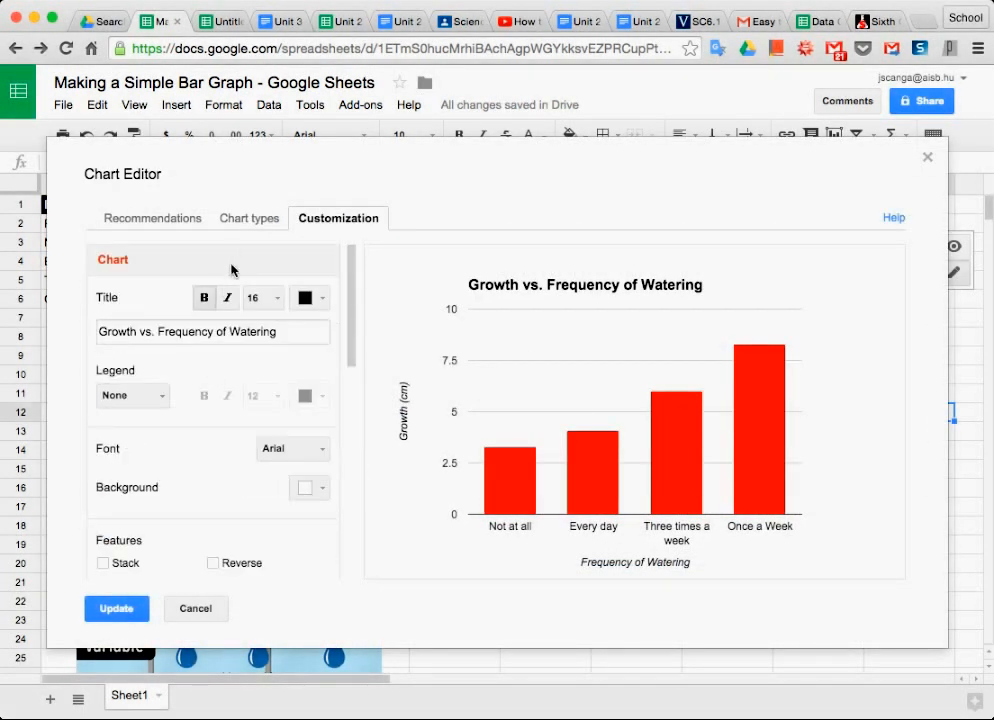
left_click(118, 612)
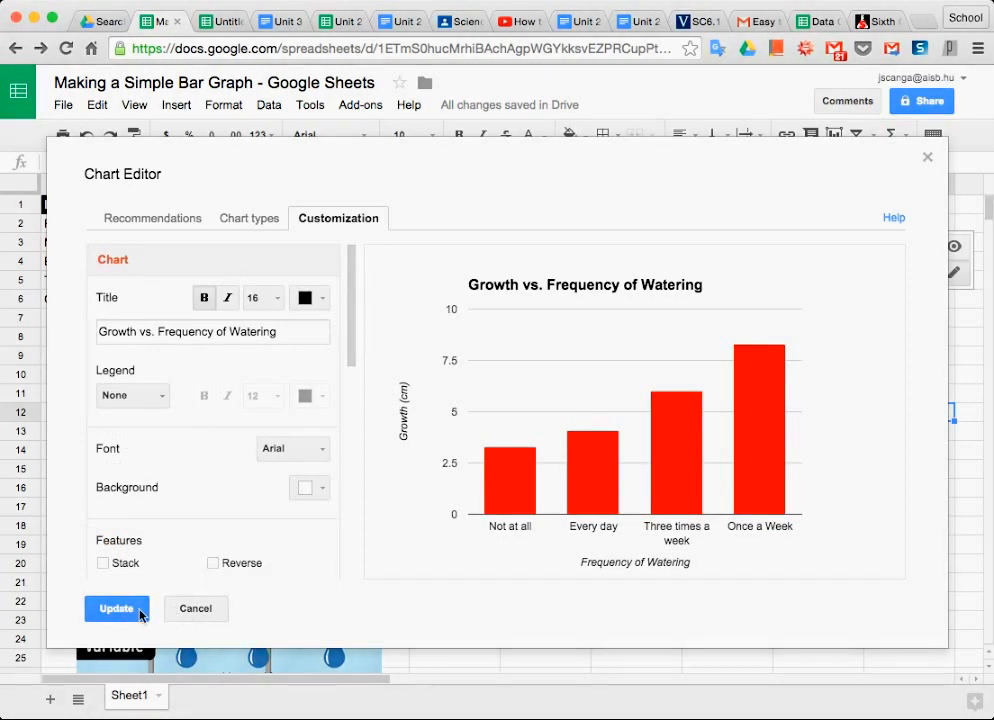